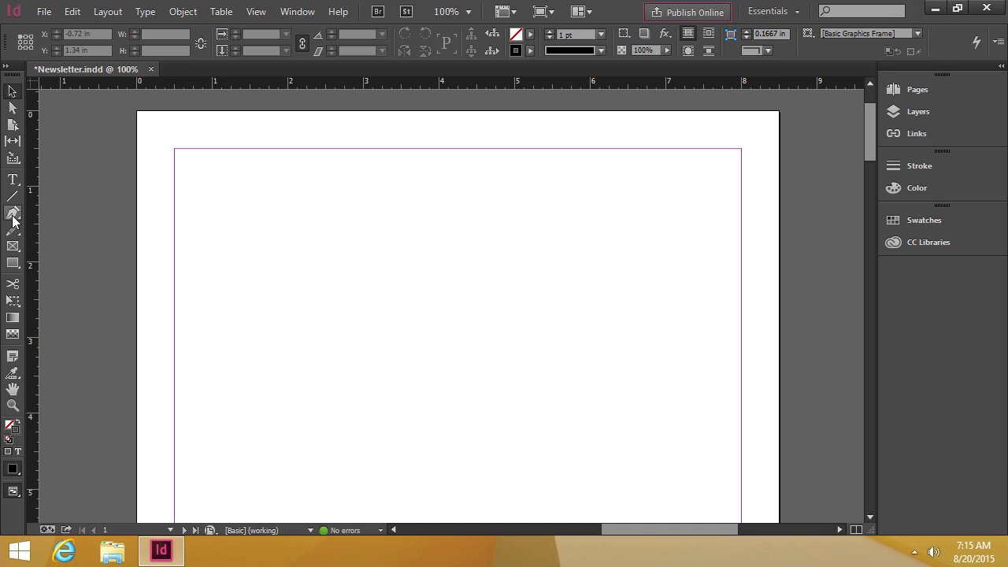
- Draw an open zigzag path of six anchor points with the Pen tool, about 6.13 in wide and 0.87 in high
left_click(13, 217)
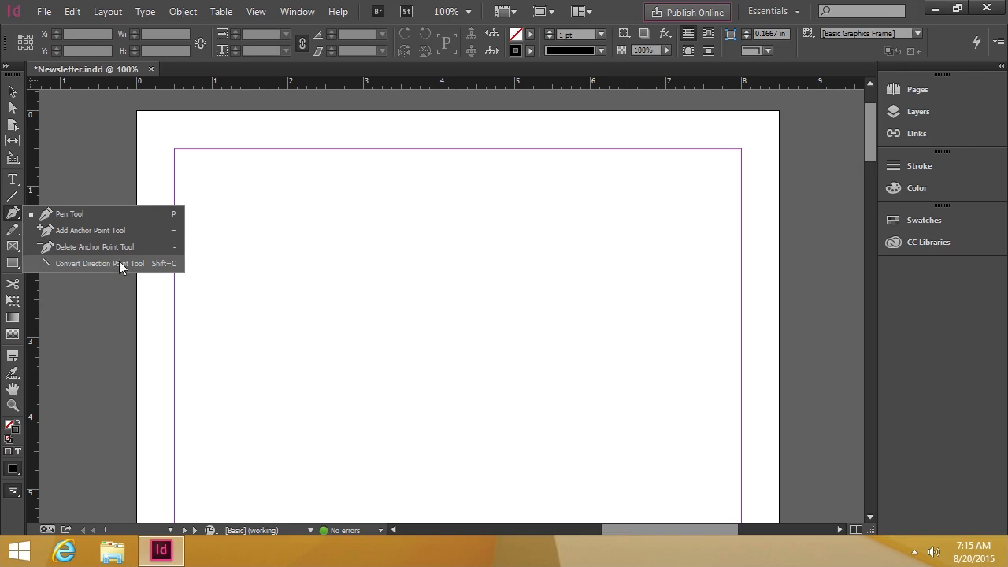
left_click(65, 213)
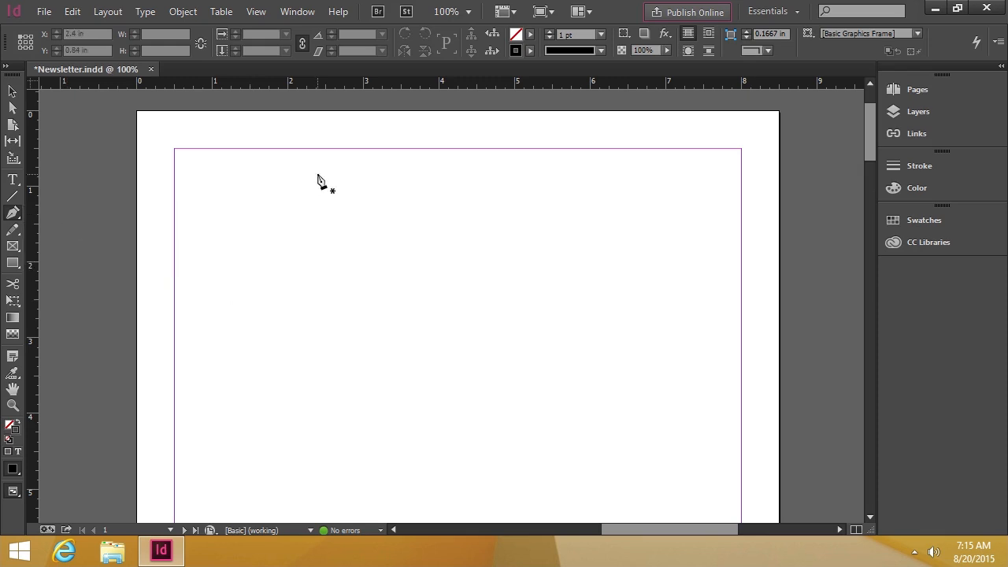
left_click(248, 300)
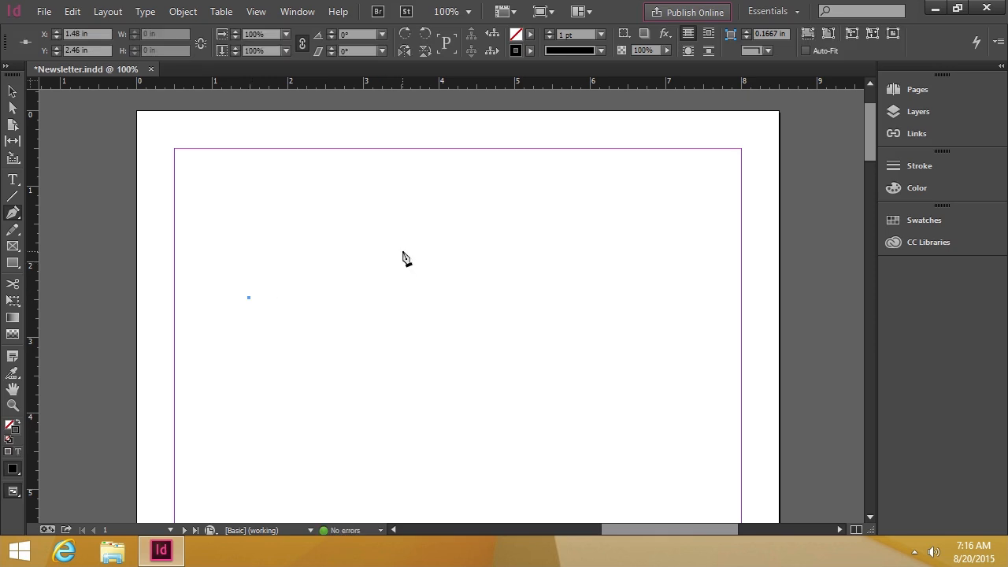
left_click(346, 234)
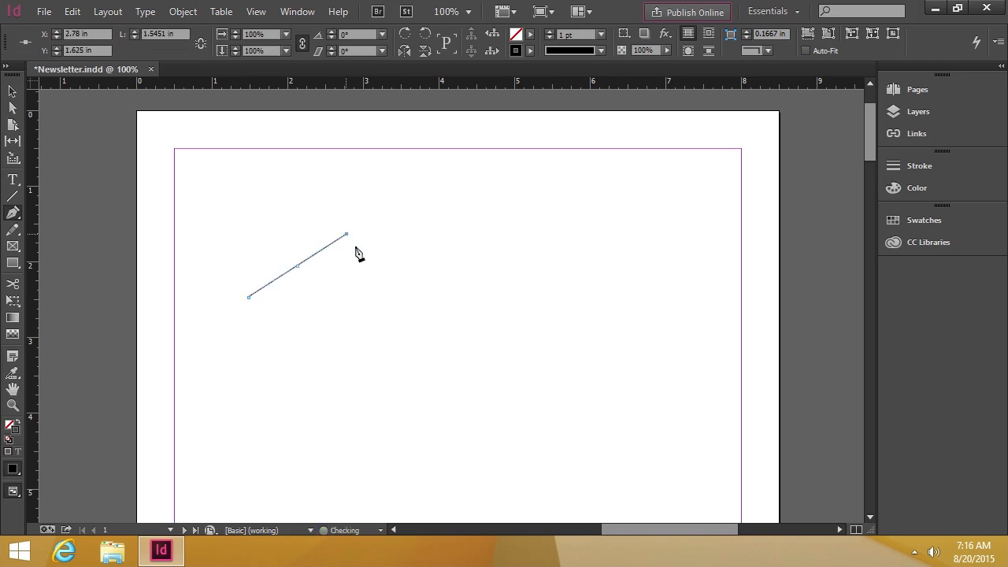
left_click(413, 297)
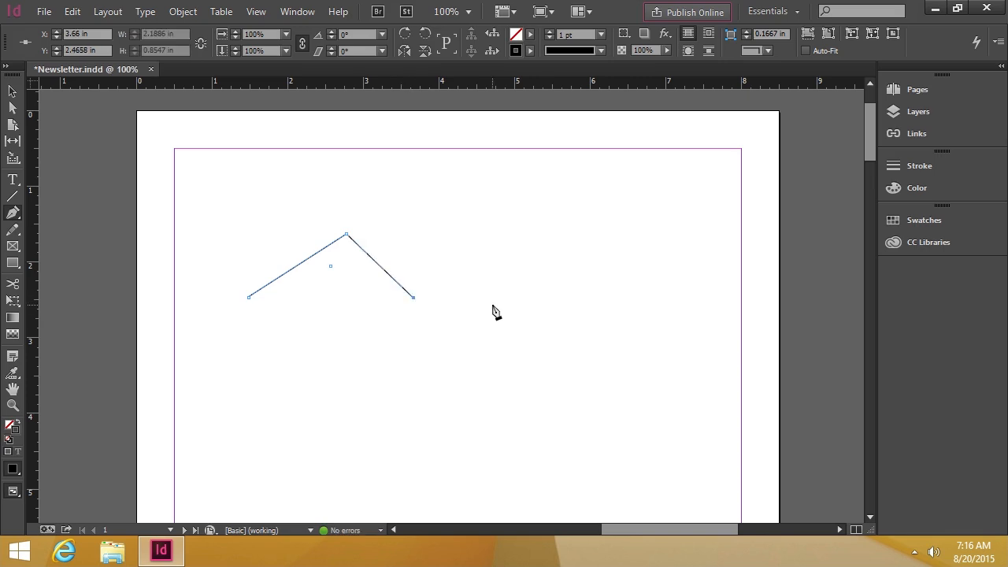
left_click(515, 237)
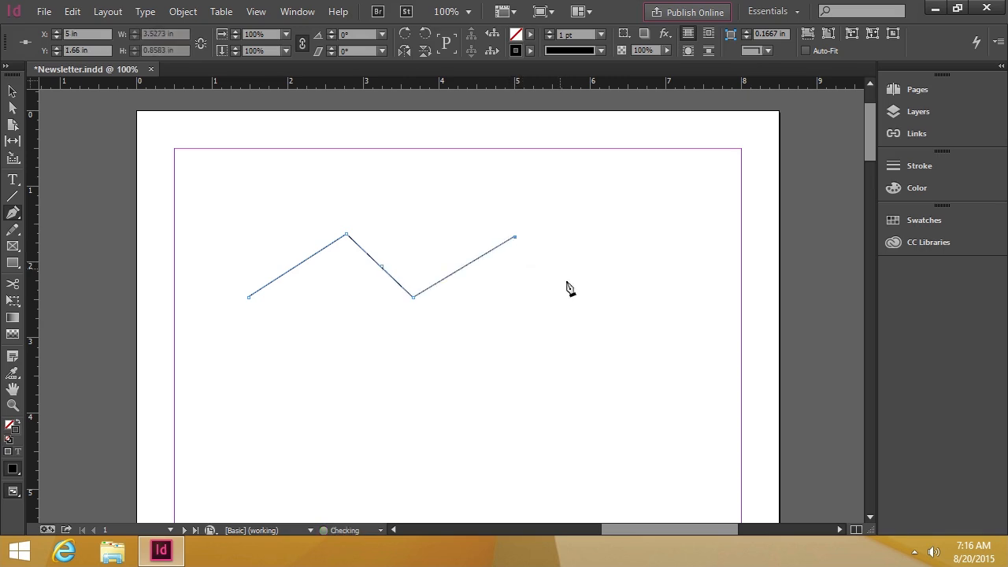
left_click(600, 297)
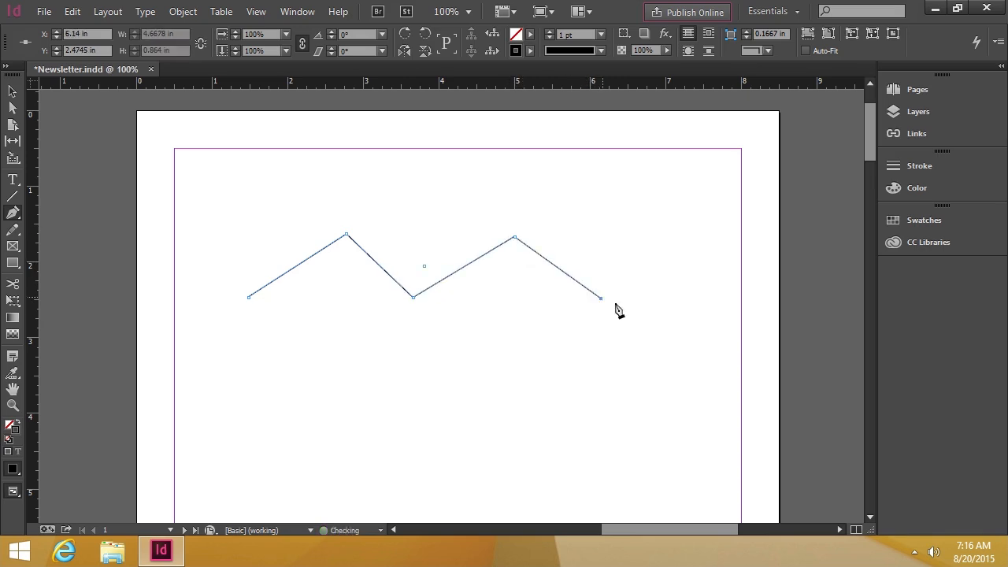
left_click(711, 237)
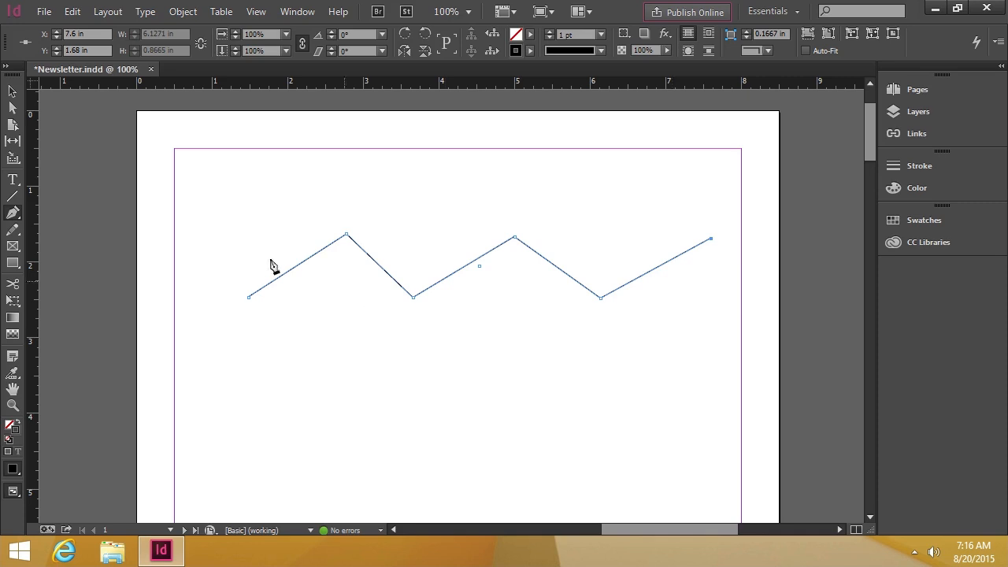
- Use the Add Anchor Point tool to insert a point midway on each of the zigzag's first two segments
left_click(13, 217)
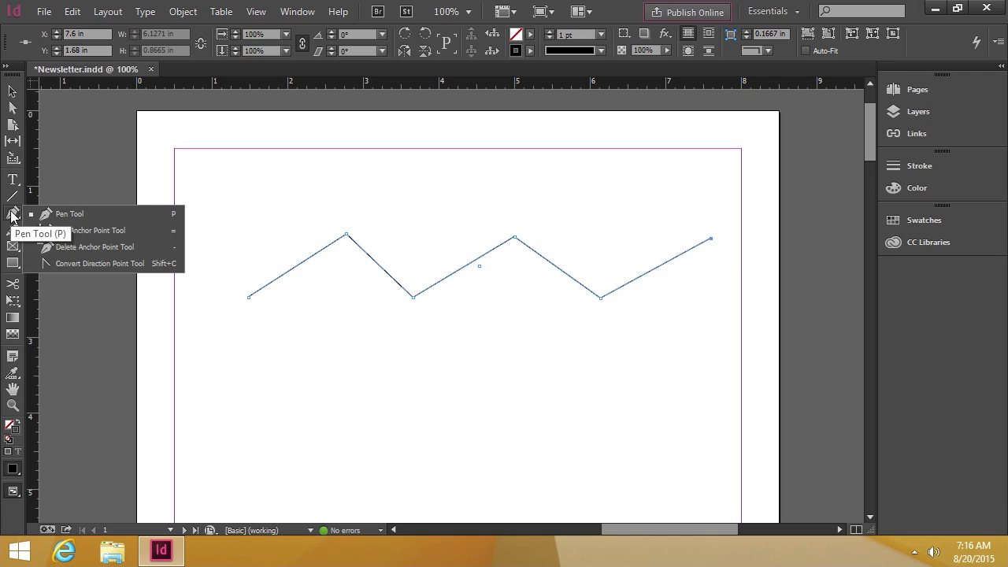
left_click(118, 231)
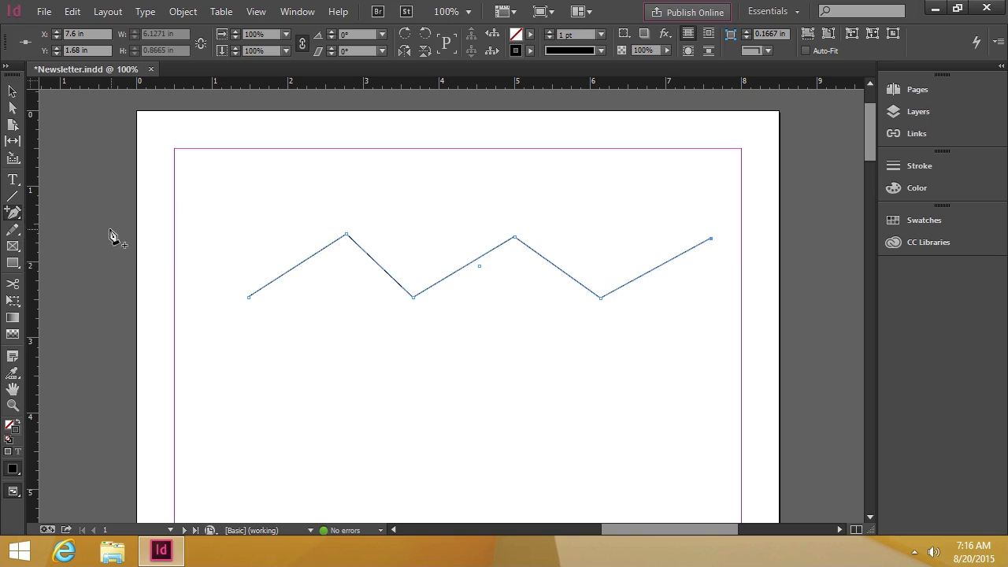
left_click(292, 270)
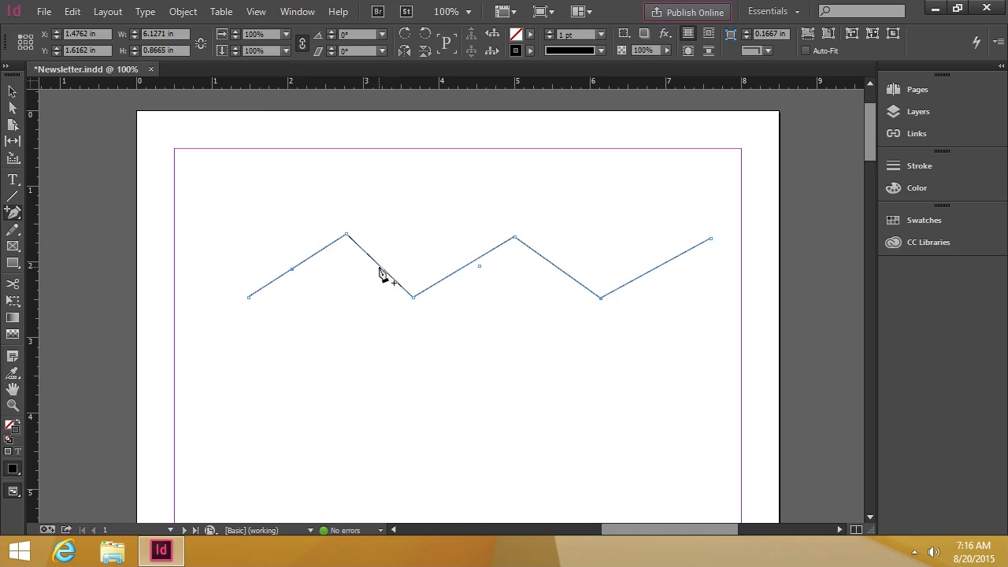
left_click(379, 267)
- Remove the zigzag's two inner peak points with the Delete Anchor Point tool
left_click(14, 214)
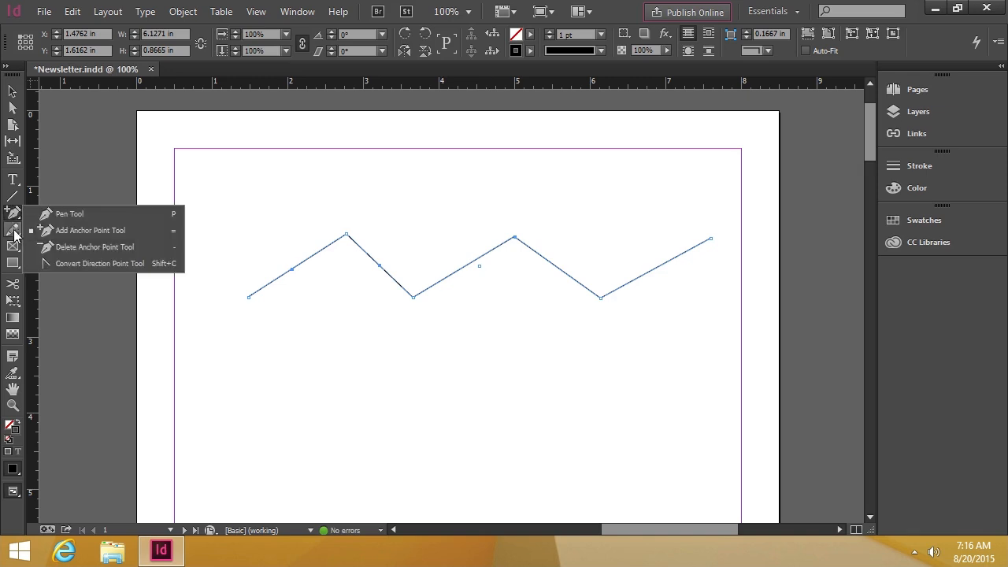
left_click(126, 250)
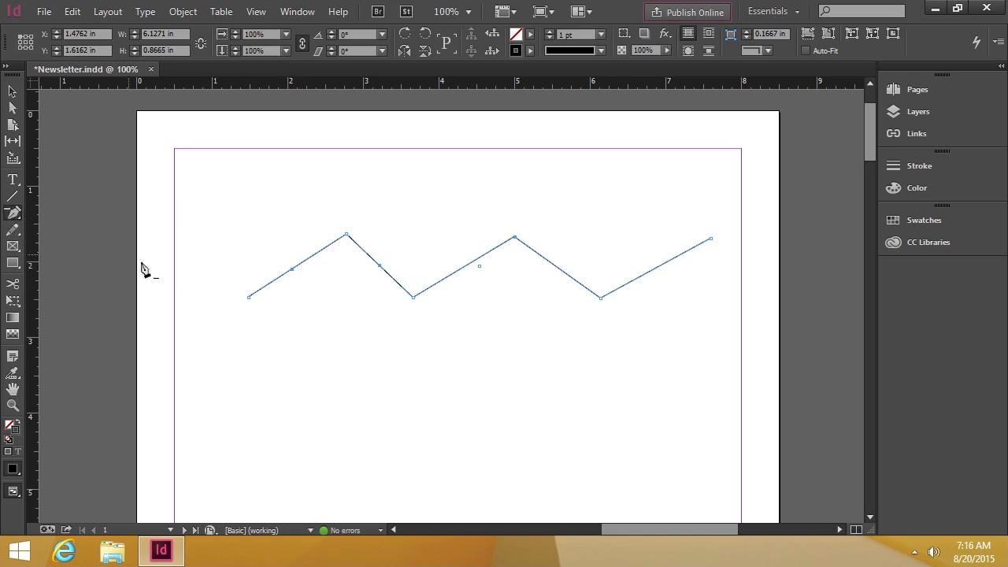
left_click(347, 236)
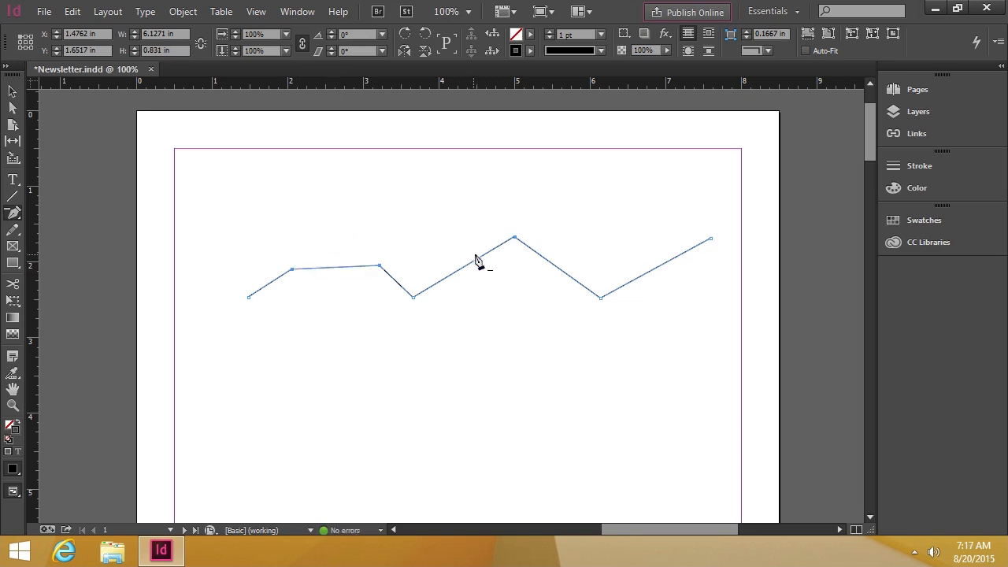
left_click(516, 238)
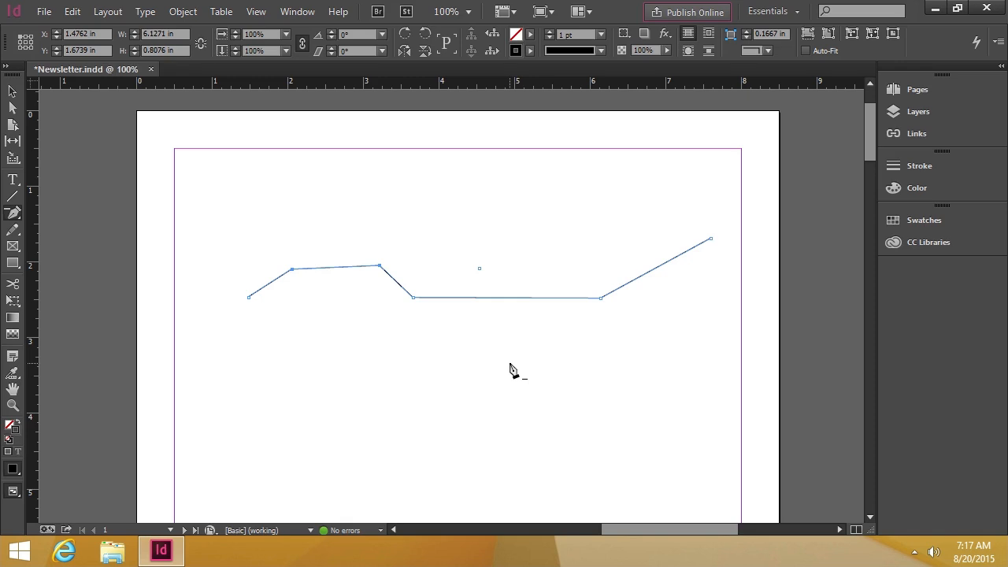
- With the Pen tool, add two points on the long flat segment and one on the short upper segment, and delete that upper segment's end point
left_click(12, 215)
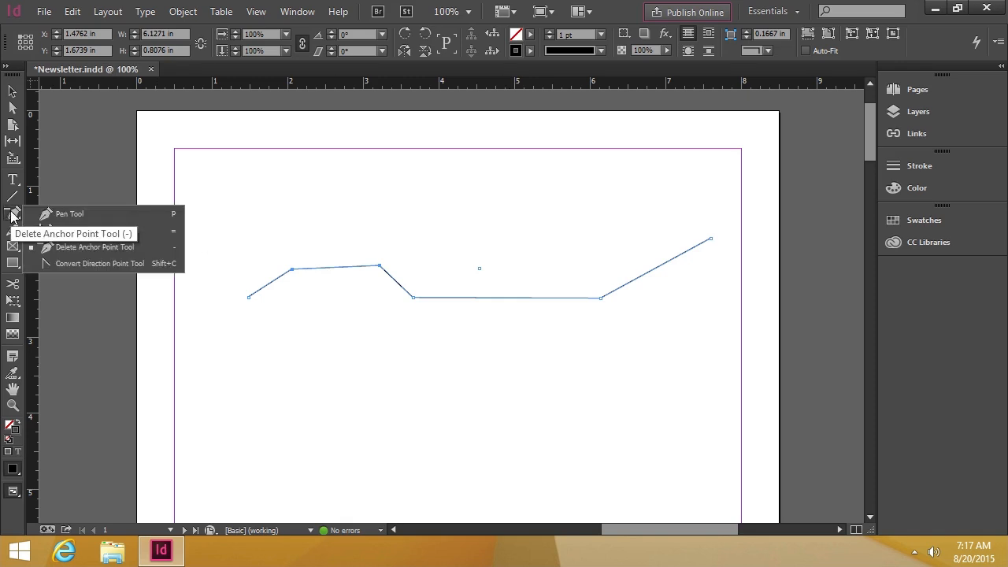
left_click(60, 214)
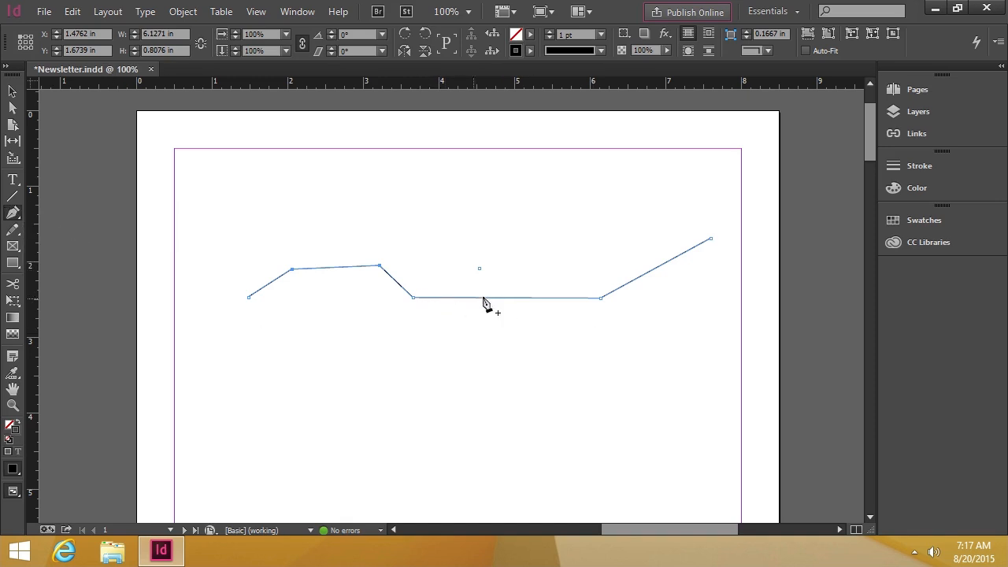
left_click(551, 299)
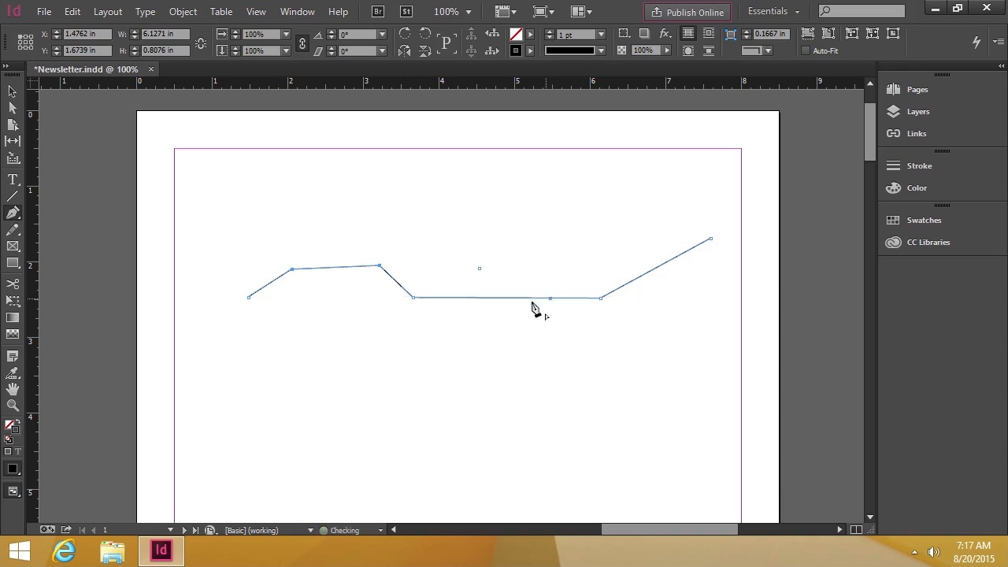
left_click(482, 298)
left_click(332, 269)
left_click(380, 266)
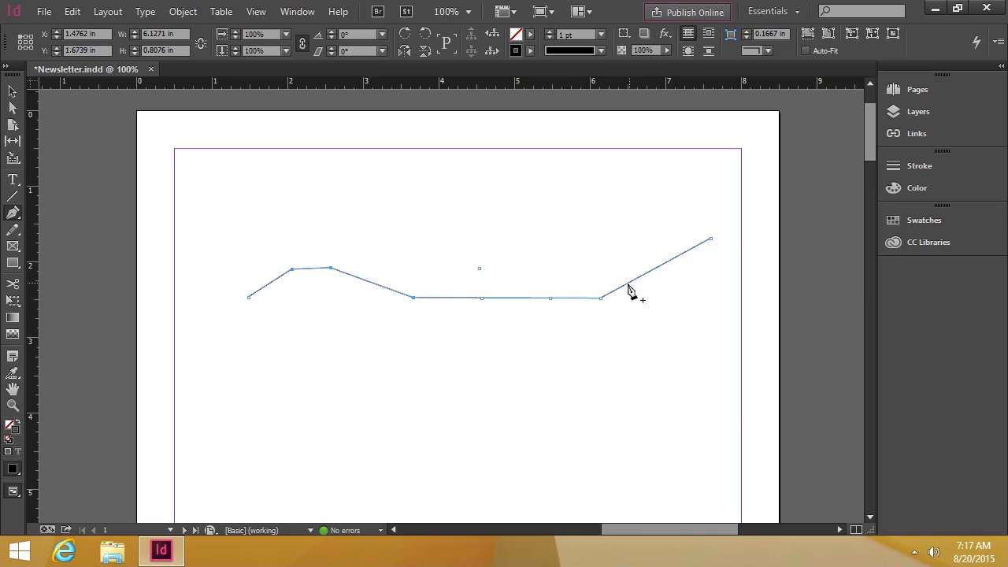
- Replace the path's last lower corner with a new anchor point on the rising end segment, moved down to about X 6.6 in, Y 2.52 in
left_click(602, 299)
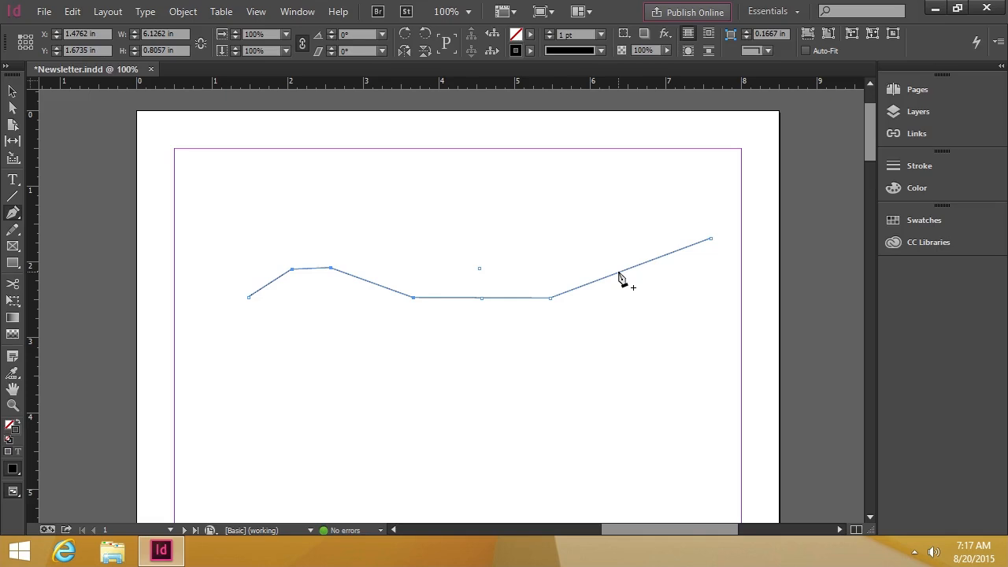
left_click(619, 275)
left_click_drag(619, 275, 639, 308)
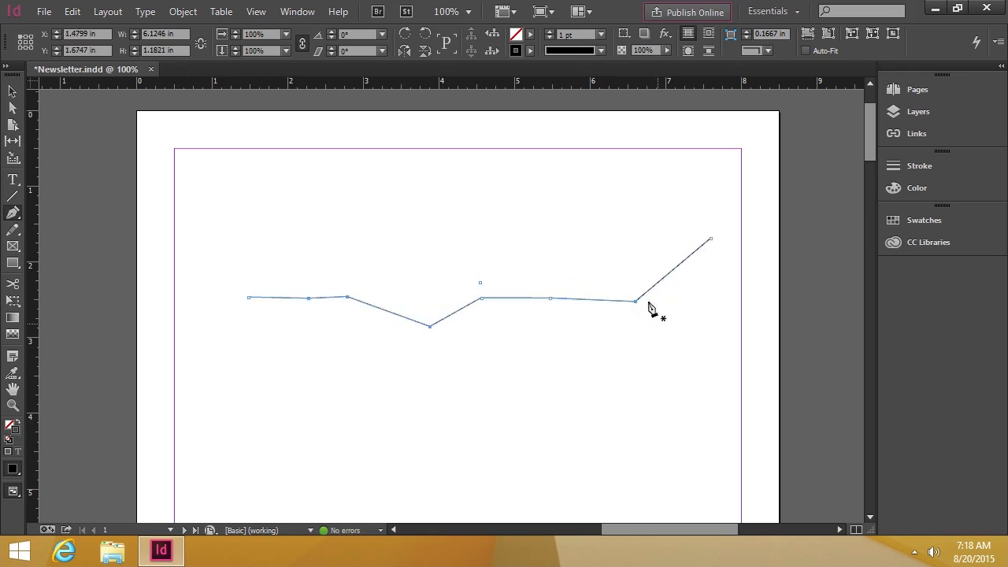
left_click(601, 269, "ctrl")
left_click(628, 301, "ctrl")
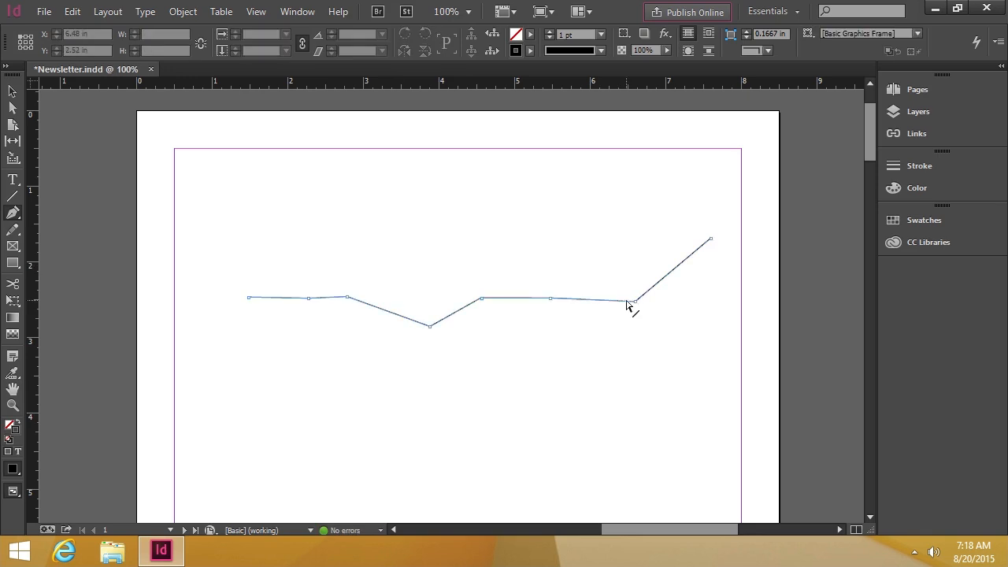
left_click_drag(628, 283, 652, 344)
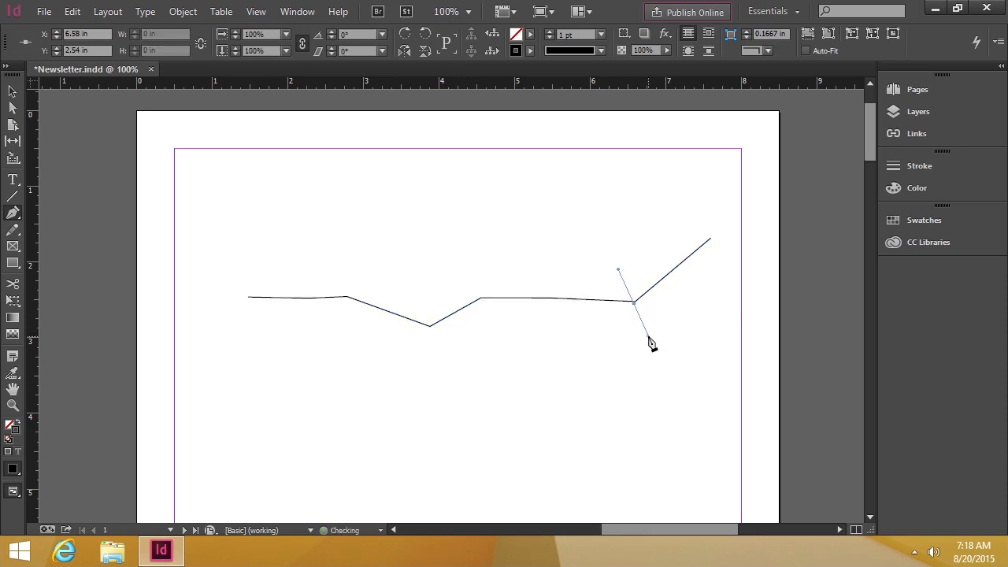
key("ctrl+z")
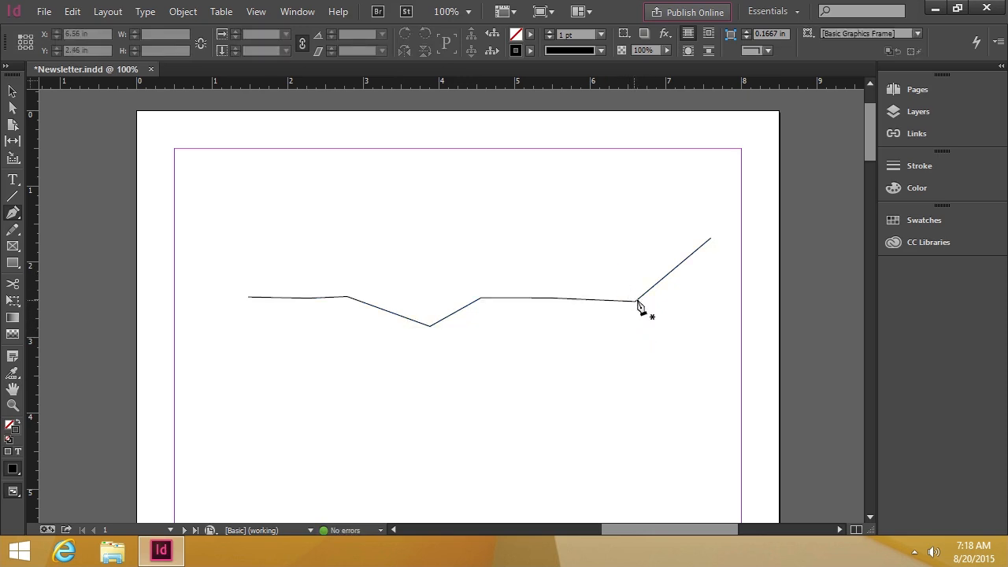
- Move the anchor before the path's end to about X 7.02 in, Y 3.82 in, and the low fourth anchor to about X 3.82 in, Y 1.56 in
left_click(636, 304, "ctrl")
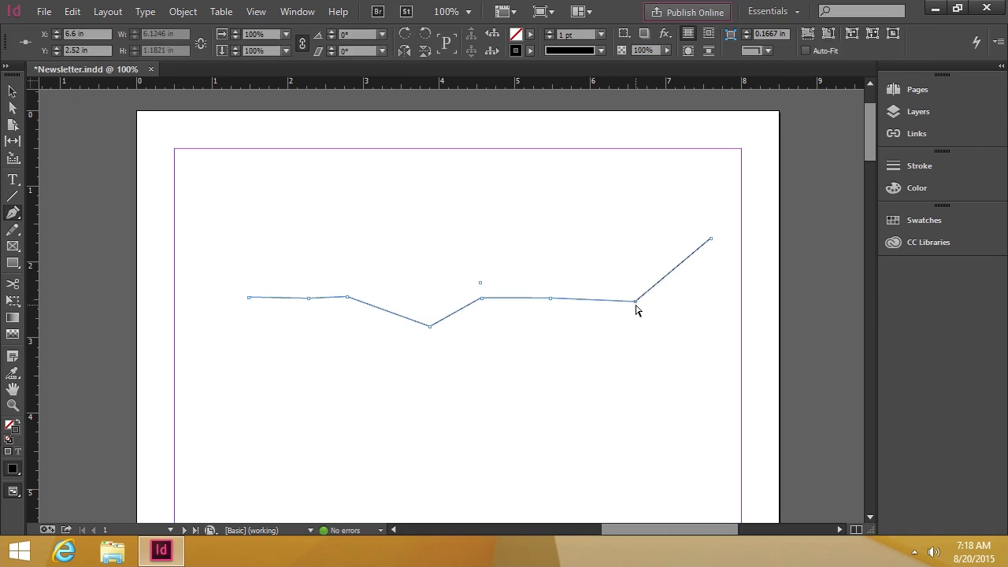
left_click_drag(636, 303, 667, 399)
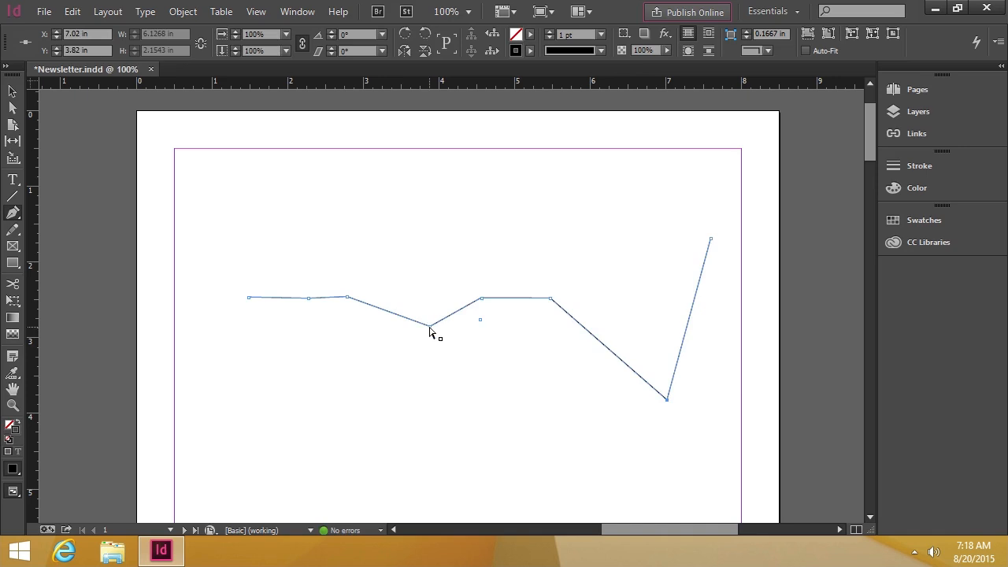
left_click_drag(430, 326, 424, 229)
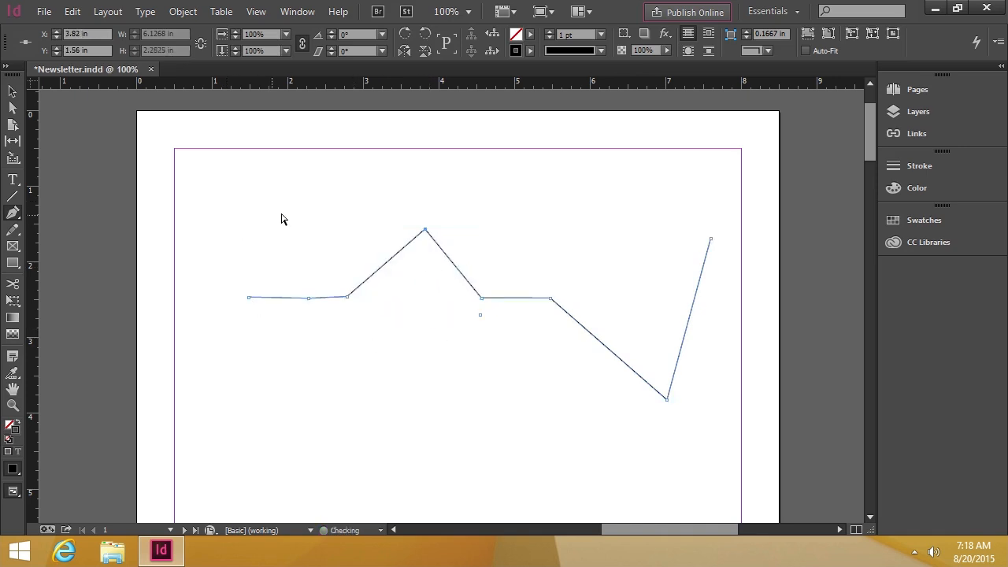
- Select the second to fourth anchor points and move them up together, bringing the peak to about X 3.94 in, Y 0.86 in
left_click_drag(285, 198, 463, 338)
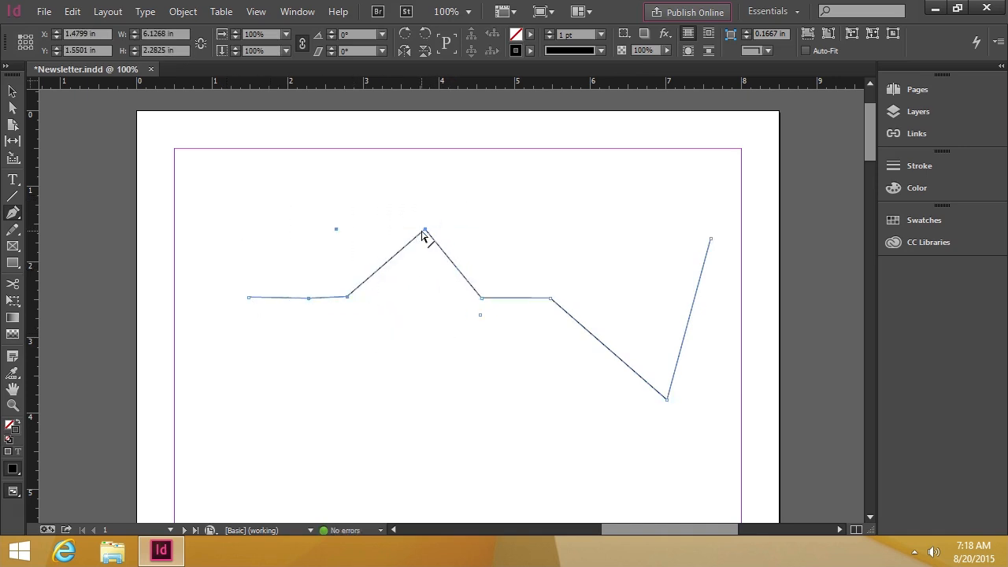
left_click_drag(425, 230, 434, 176)
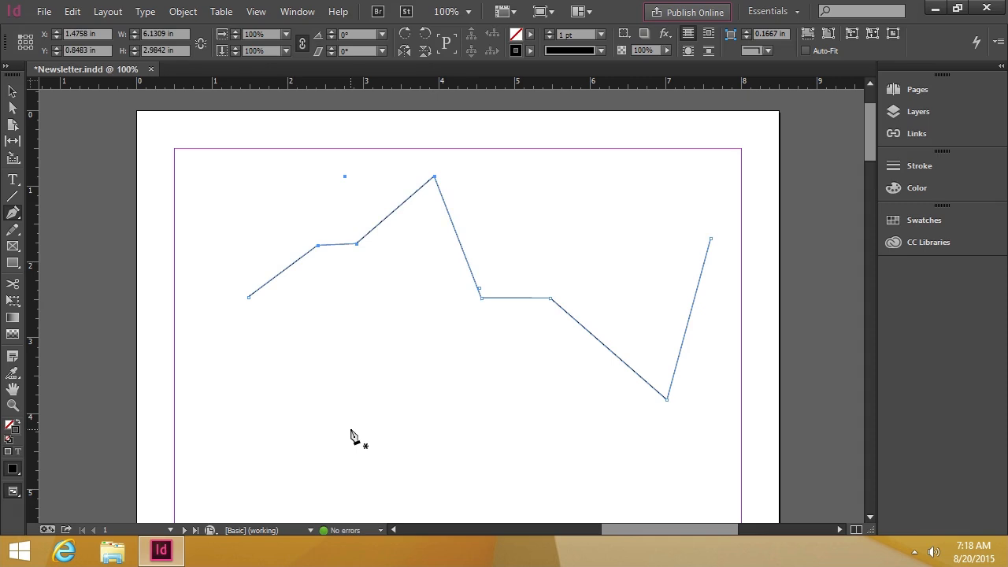
- Use the Convert Direction Point tool to smooth the flat segment's end anchor and the peak anchor, bending the peak's incoming handle downward independently
left_click(13, 213)
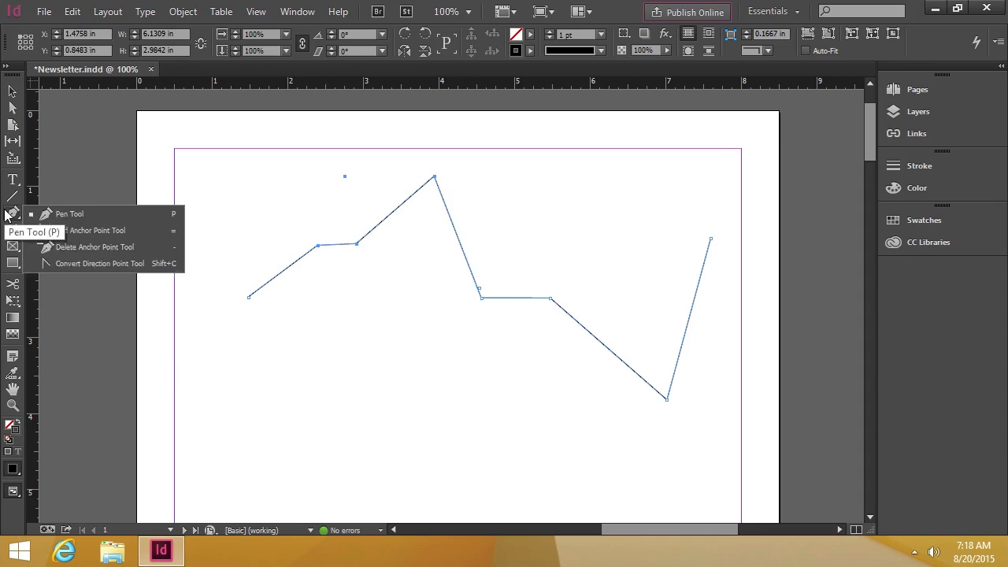
left_click(93, 264)
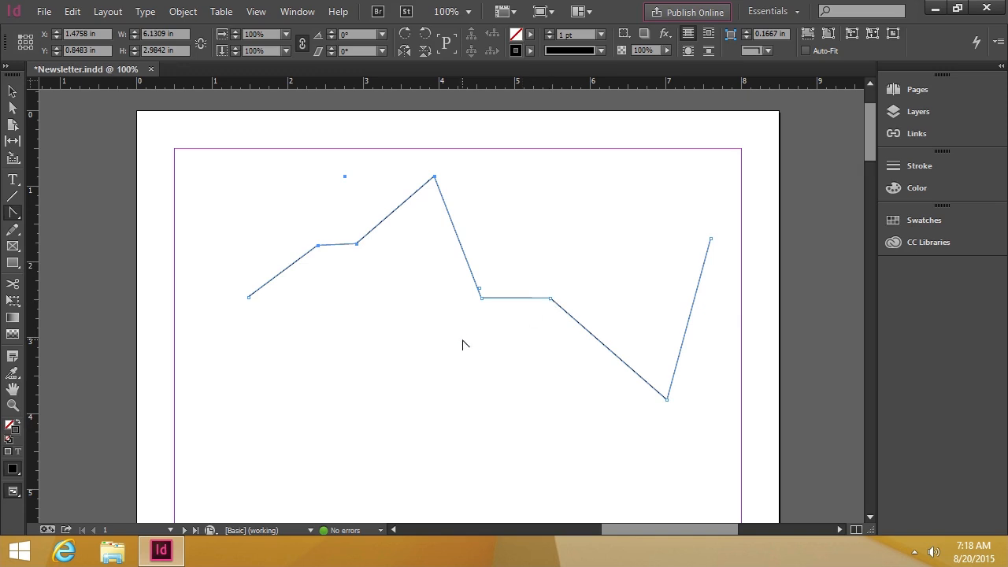
left_click(551, 298)
left_click_drag(550, 299, 665, 191)
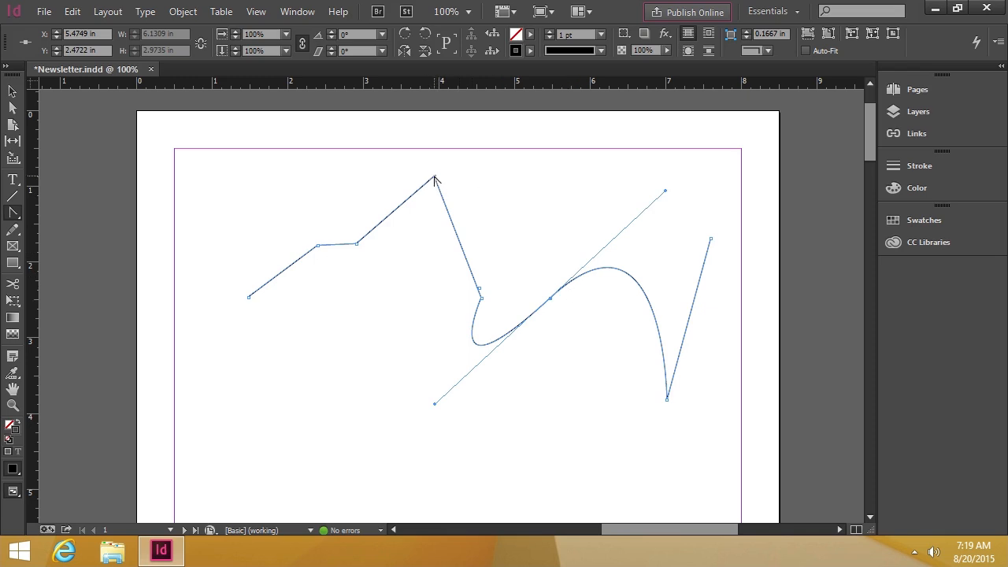
left_click_drag(435, 178, 500, 164)
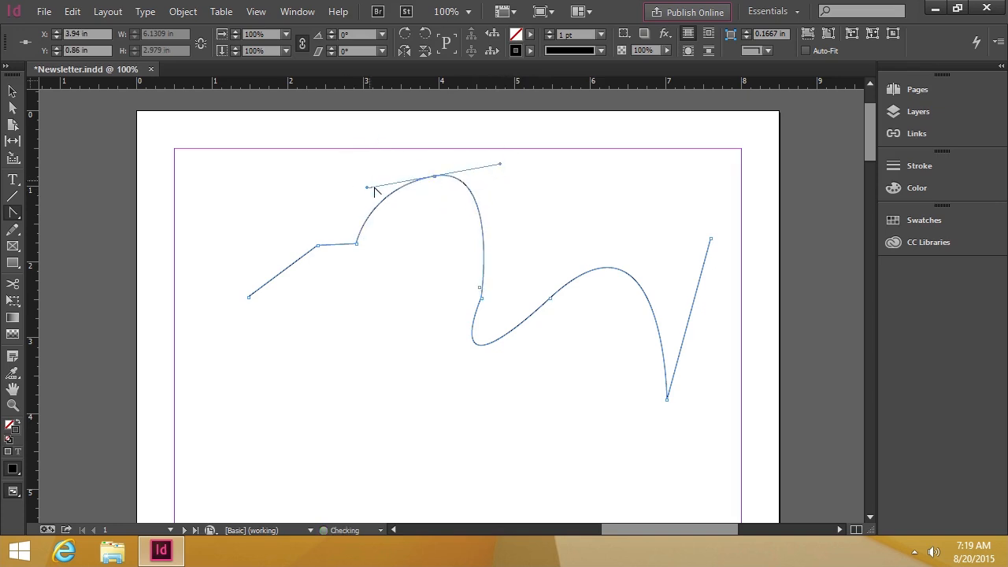
left_click_drag(391, 194, 427, 261)
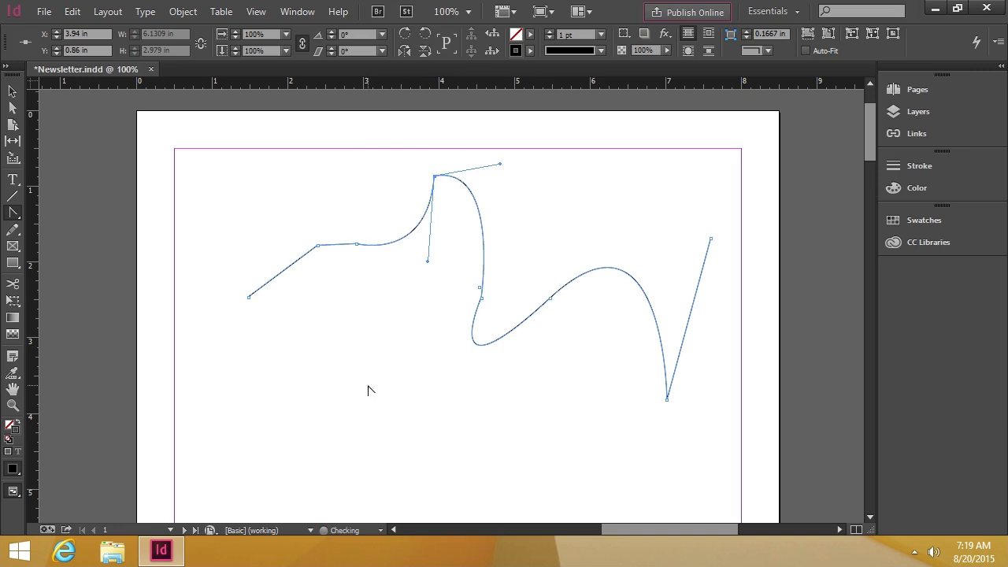
- Using the Pen tool, convert the path's second anchor into a smooth point by pulling out direction handles
left_click(12, 213)
left_click(58, 217)
left_click_drag(318, 246, 332, 270)
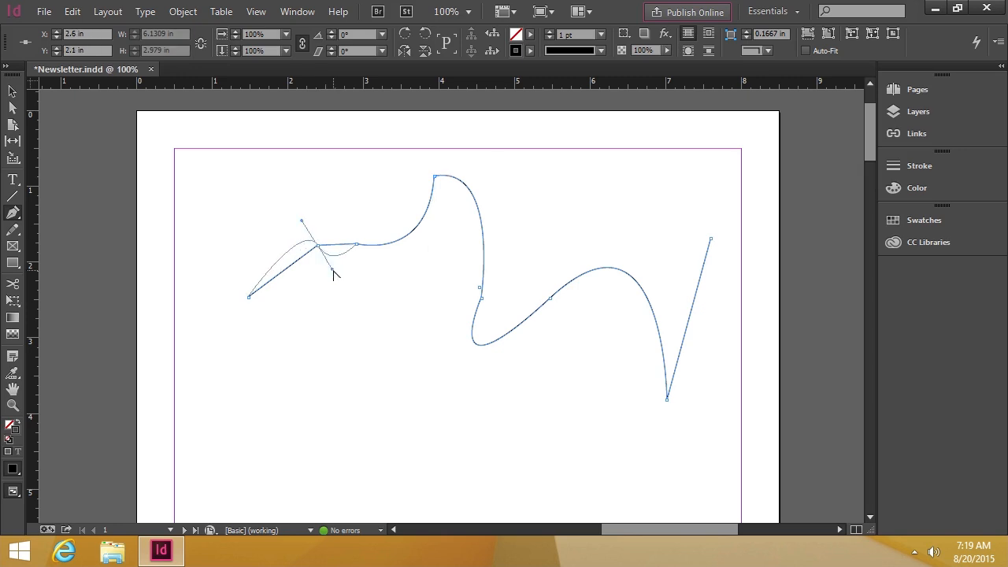
- Add an anchor point on the steep curve after the peak and delete the smooth anchor in the middle of the S-shaped section
left_click(484, 228)
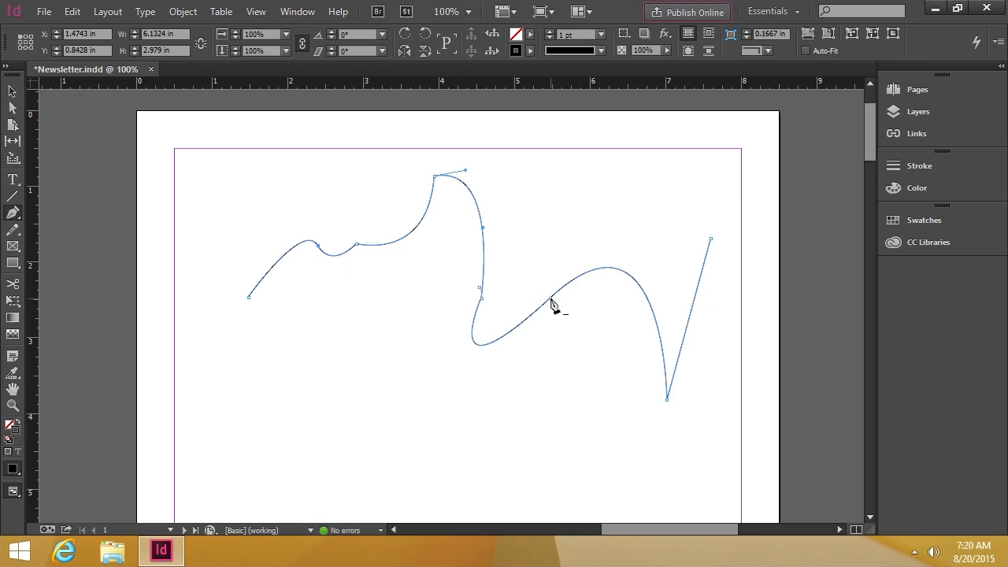
left_click(552, 301)
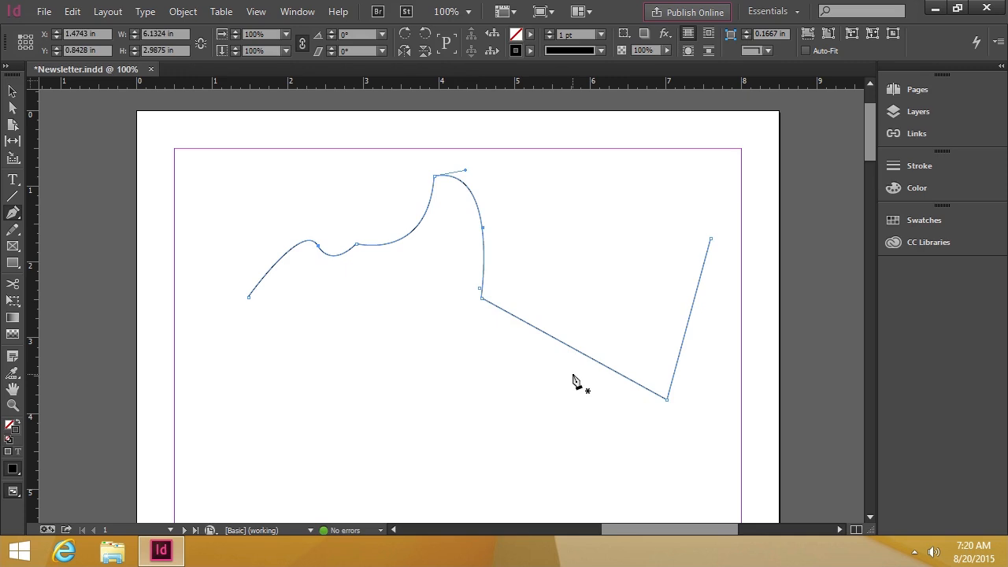